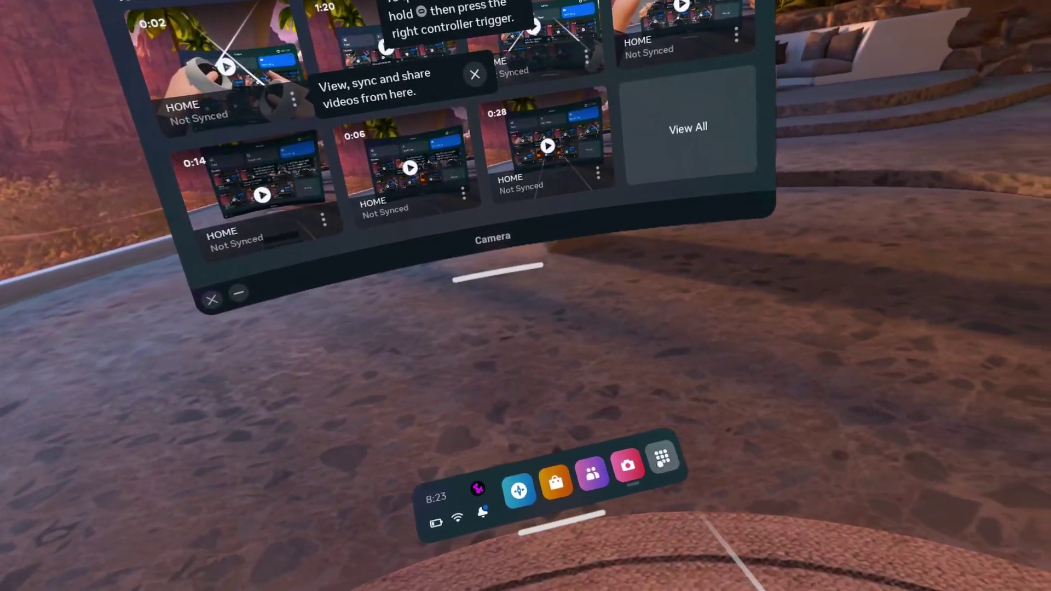
# Try launching Gorilla Tag from the App Library, which reports tracking must be on.
pyautogui.click(648, 465)
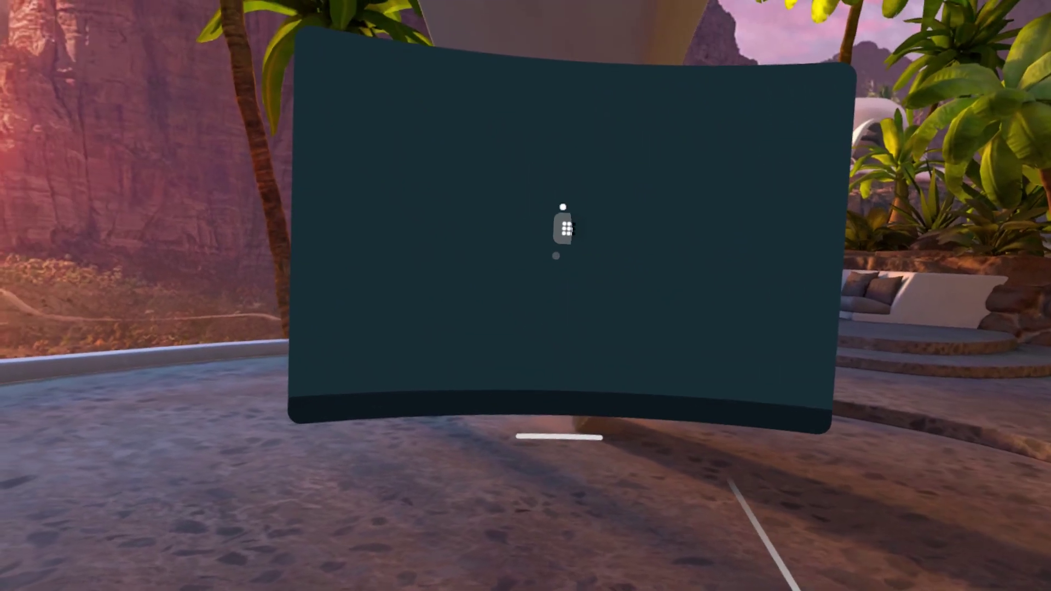
pyautogui.click(376, 140)
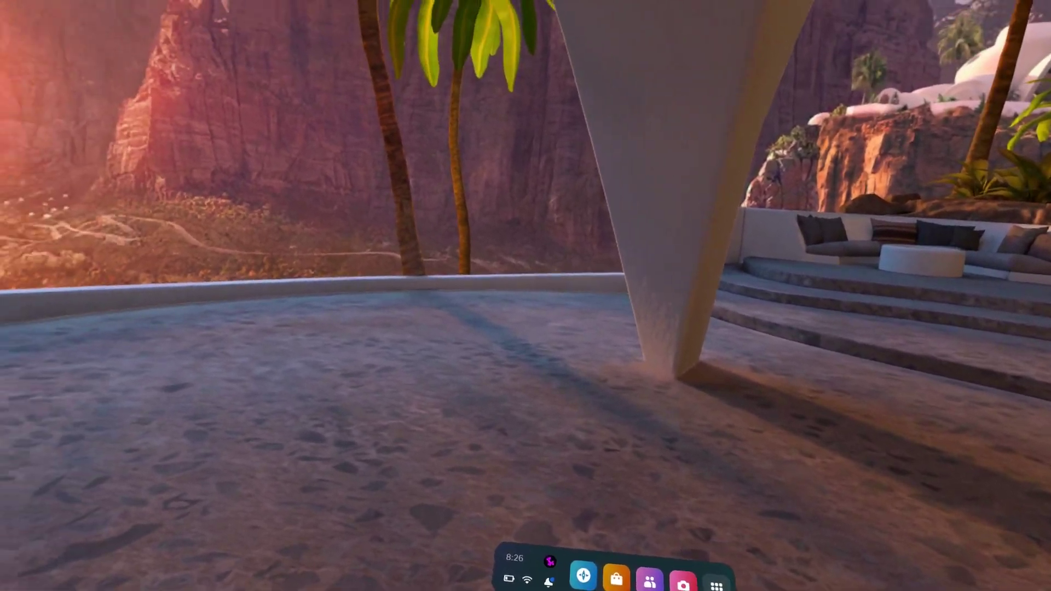
# Open Discord in the browser from the App Library and go to Gorilla Tag's #announcements.
pyautogui.click(577, 410)
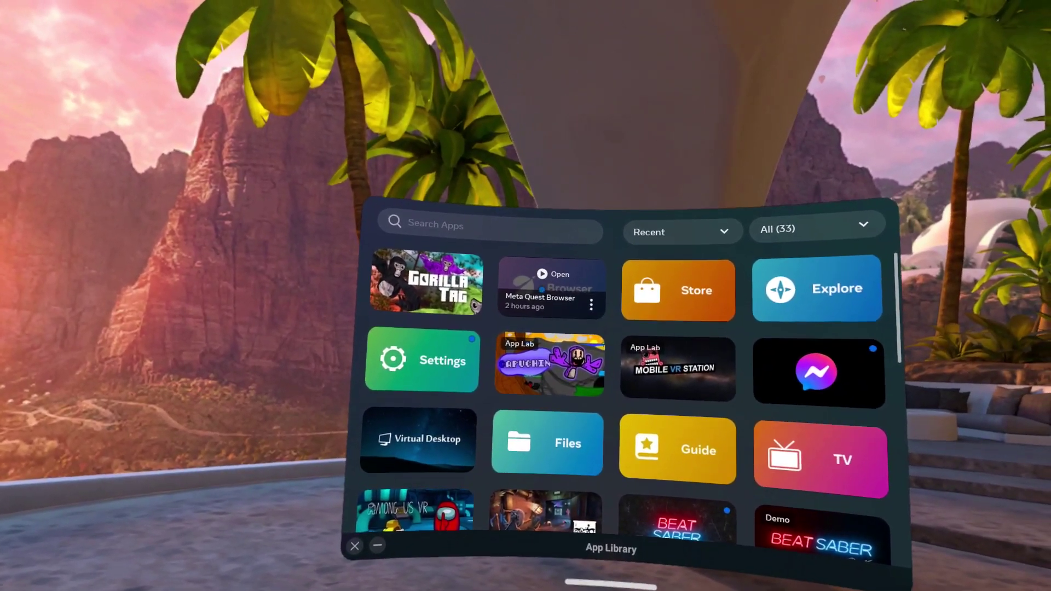
pyautogui.click(559, 280)
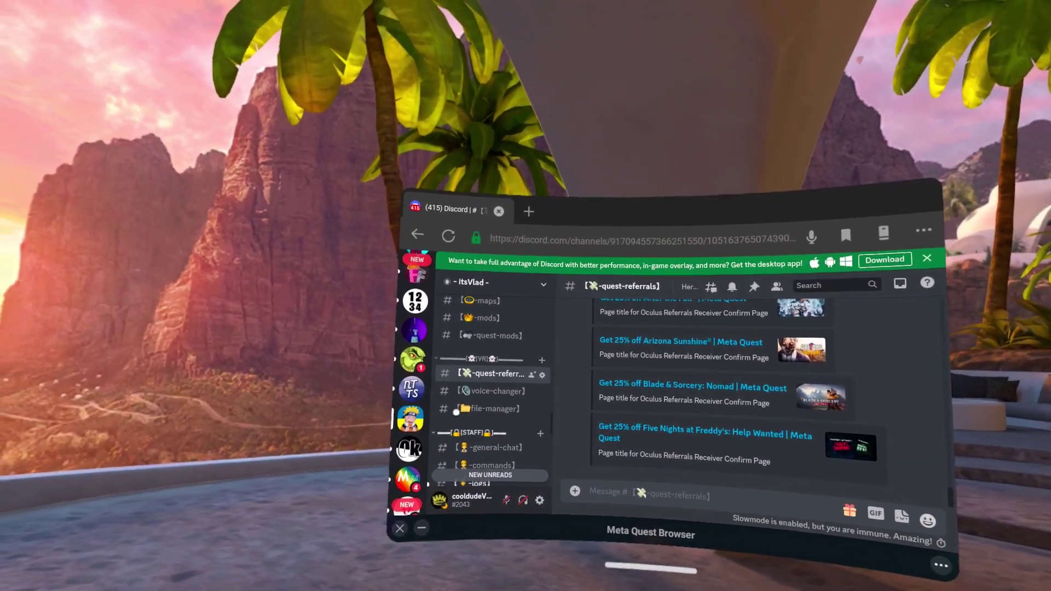
pyautogui.scroll(-5, 493, 387)
pyautogui.scroll(-5, 494, 380)
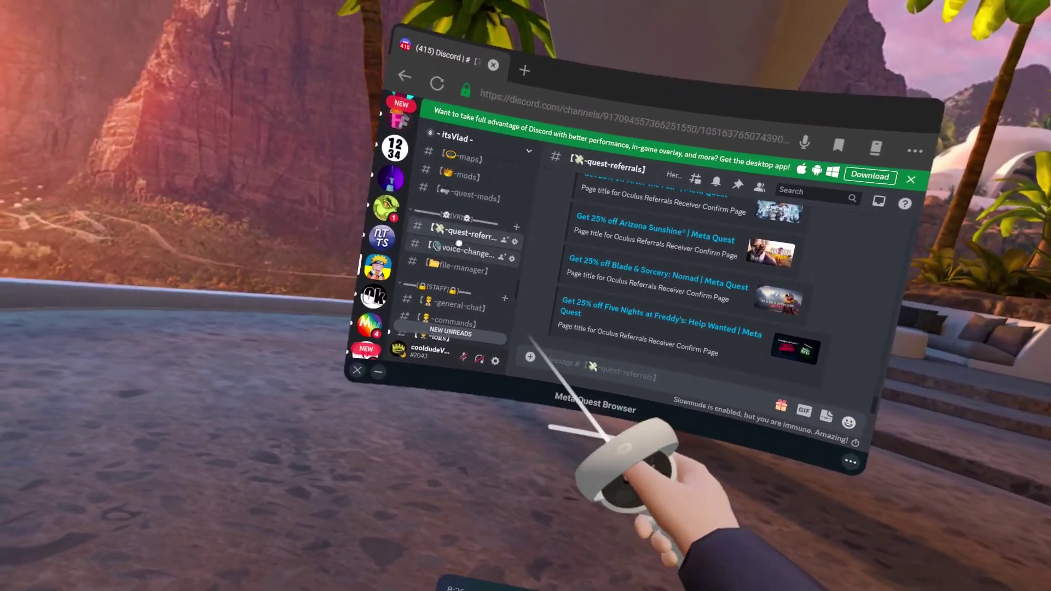
pyautogui.scroll(2, 648, 323)
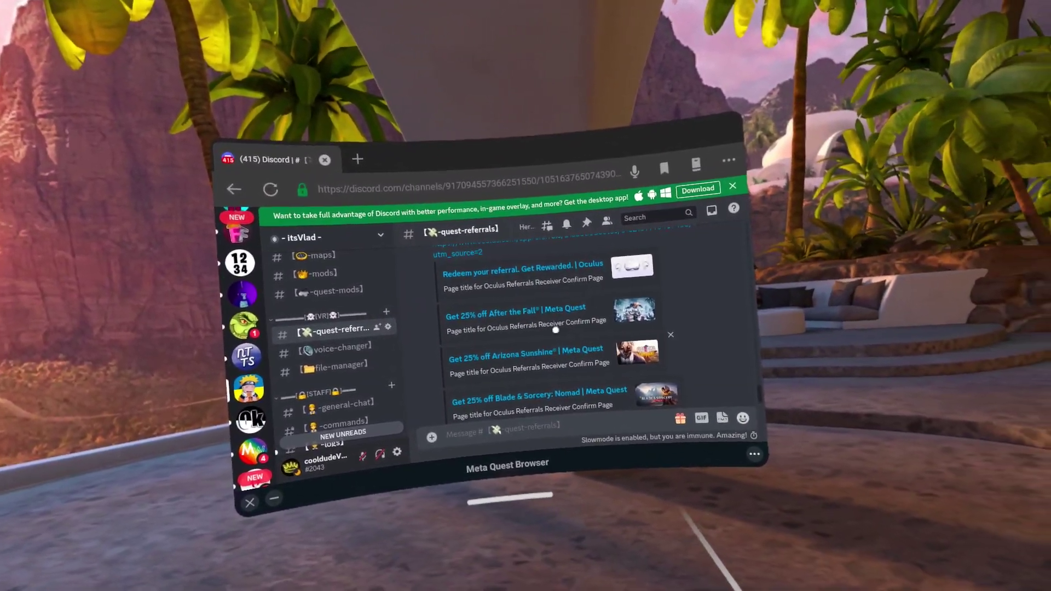
pyautogui.scroll(2, 648, 376)
pyautogui.scroll(2, 548, 338)
pyautogui.scroll(2, 576, 333)
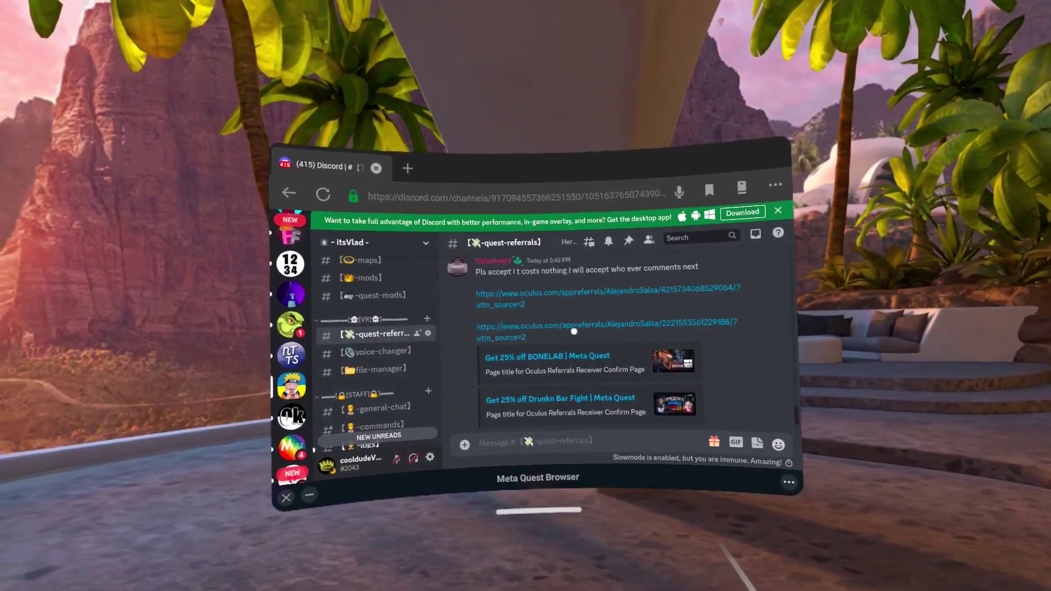
pyautogui.scroll(3, 619, 297)
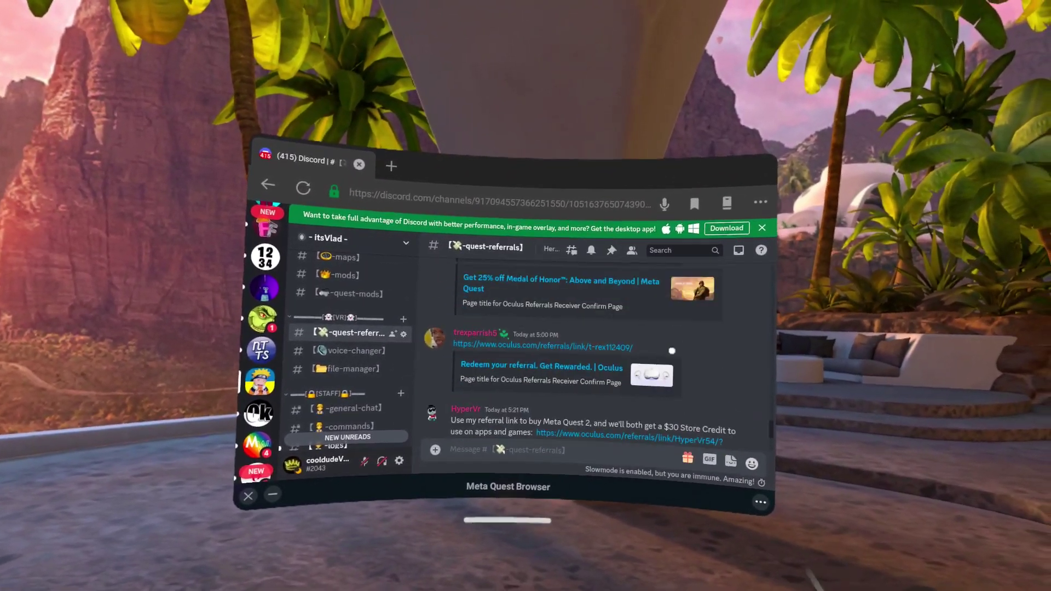
pyautogui.scroll(3, 575, 345)
pyautogui.scroll(-3, 483, 362)
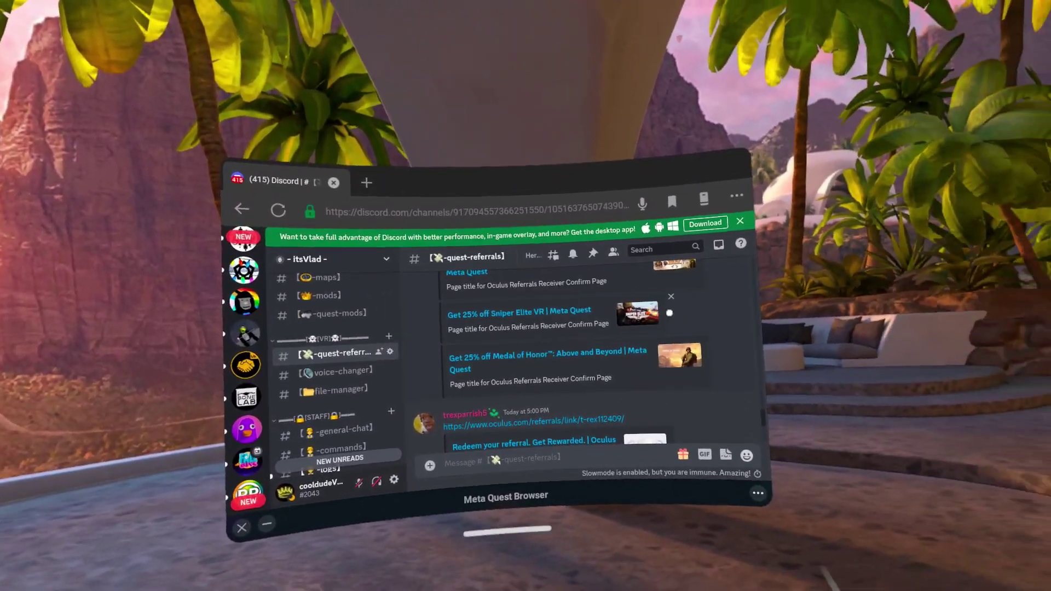
pyautogui.scroll(1, 739, 362)
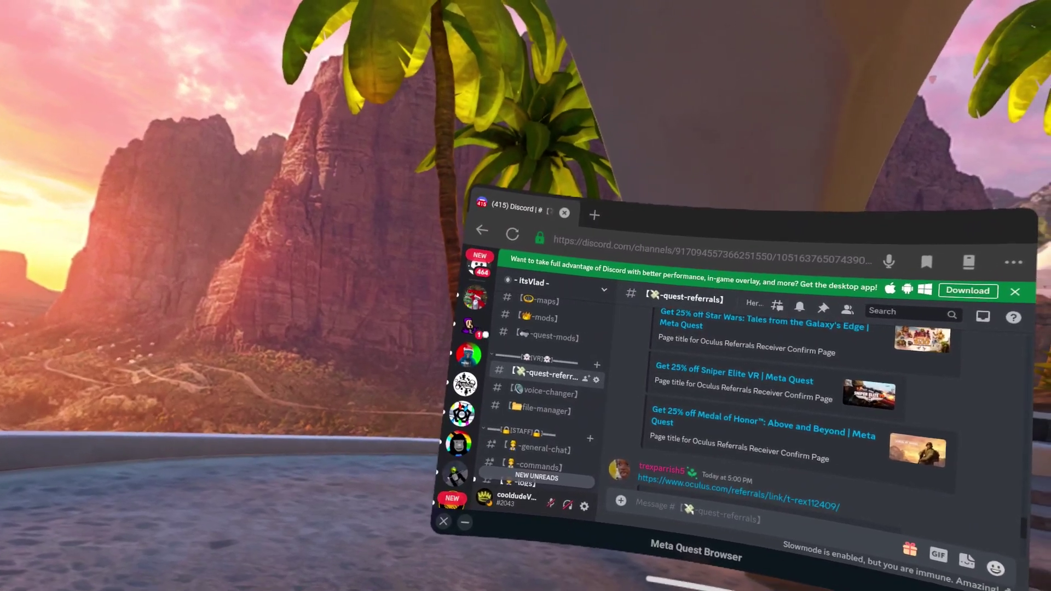
pyautogui.scroll(3, 450, 370)
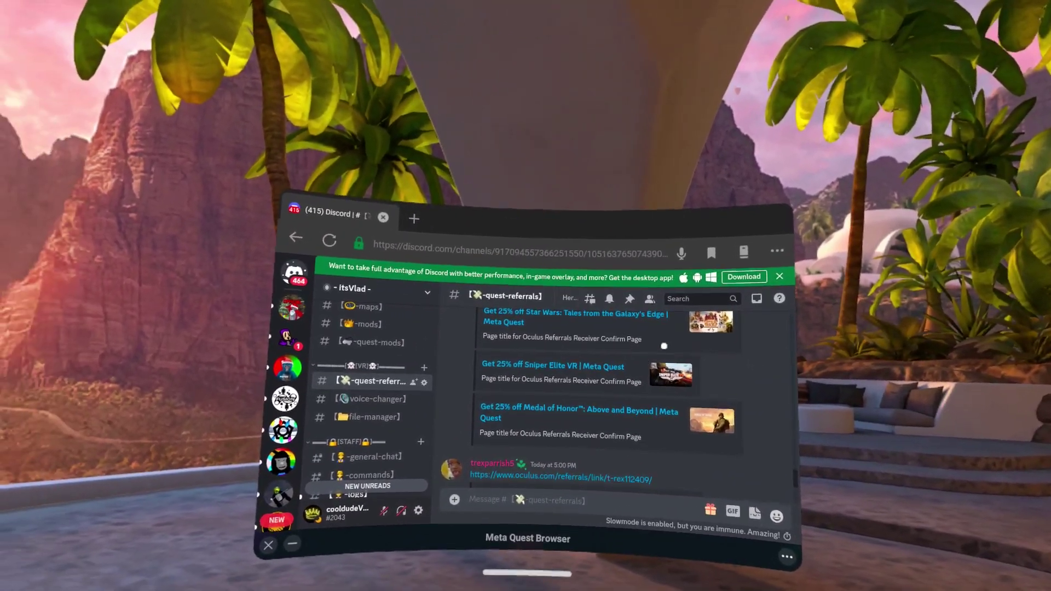
pyautogui.scroll(-1, 826, 377)
pyautogui.scroll(-3, 395, 411)
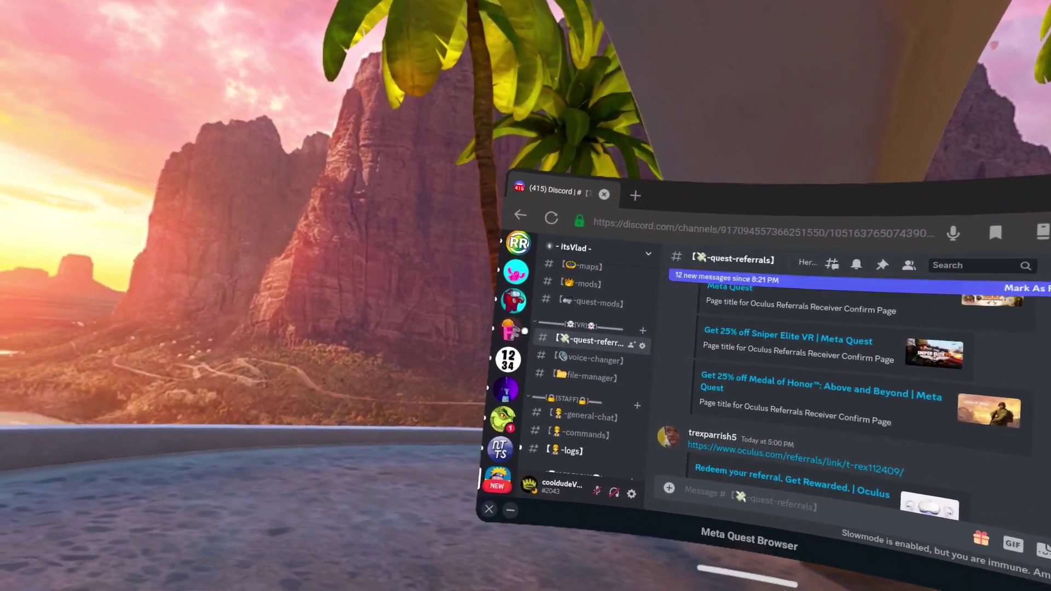
pyautogui.scroll(3, 513, 353)
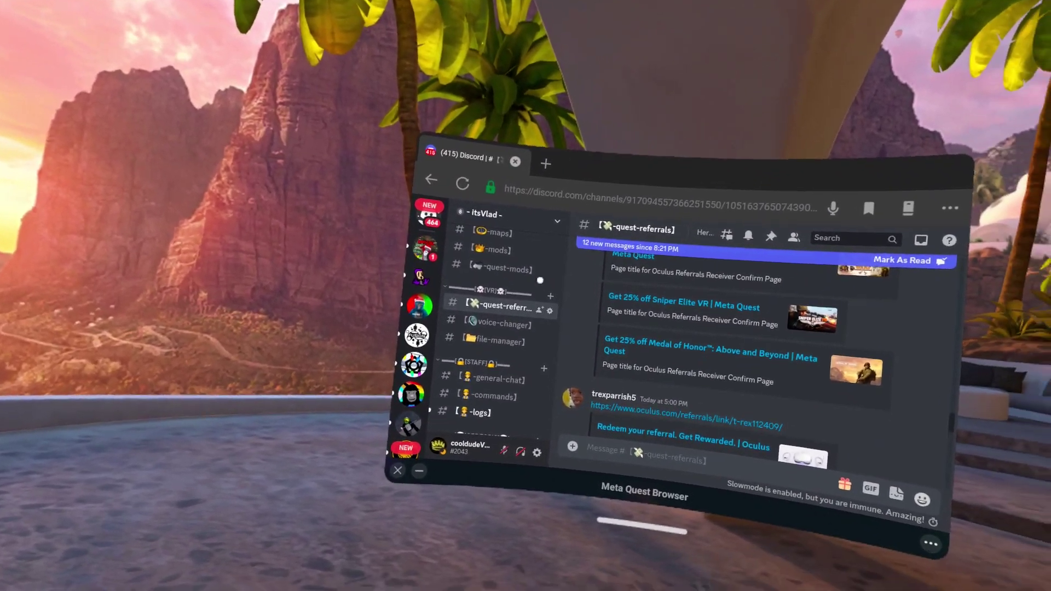
pyautogui.scroll(-5, 535, 308)
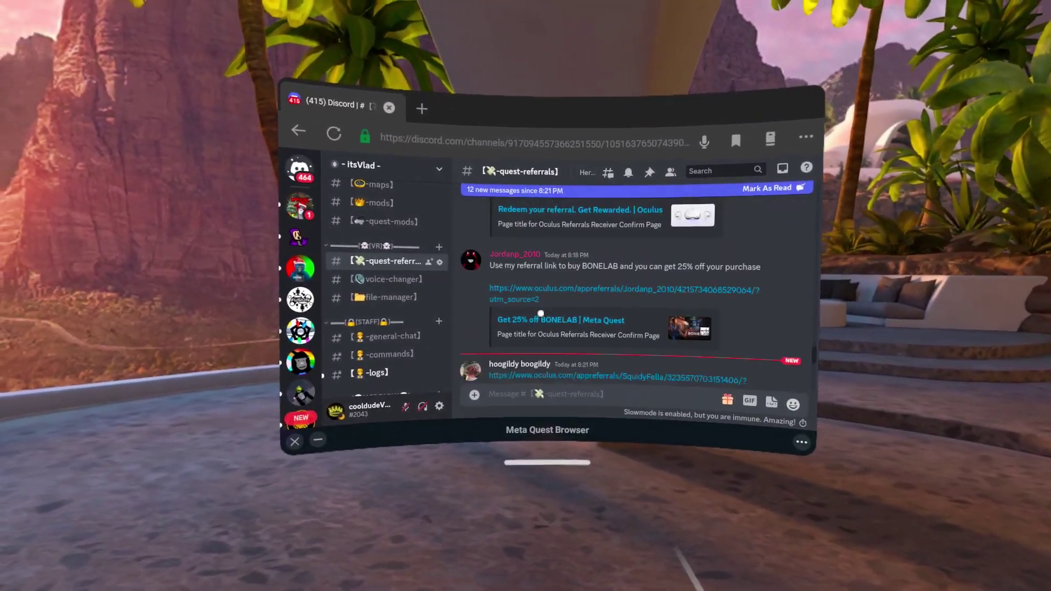
pyautogui.scroll(-5, 539, 314)
pyautogui.scroll(-3, 539, 314)
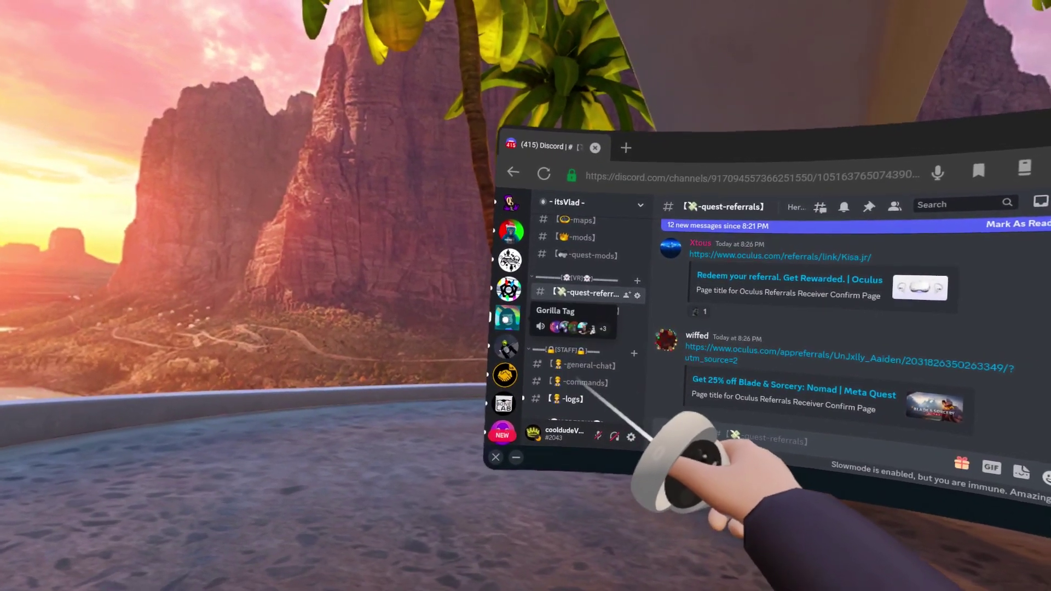
pyautogui.click(517, 311)
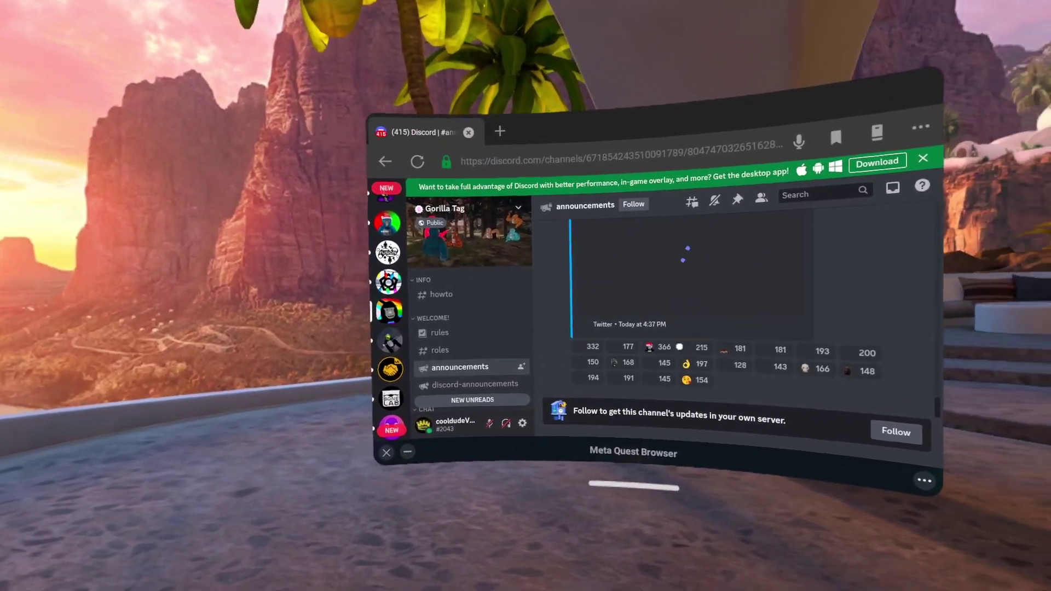
pyautogui.scroll(2, 600, 362)
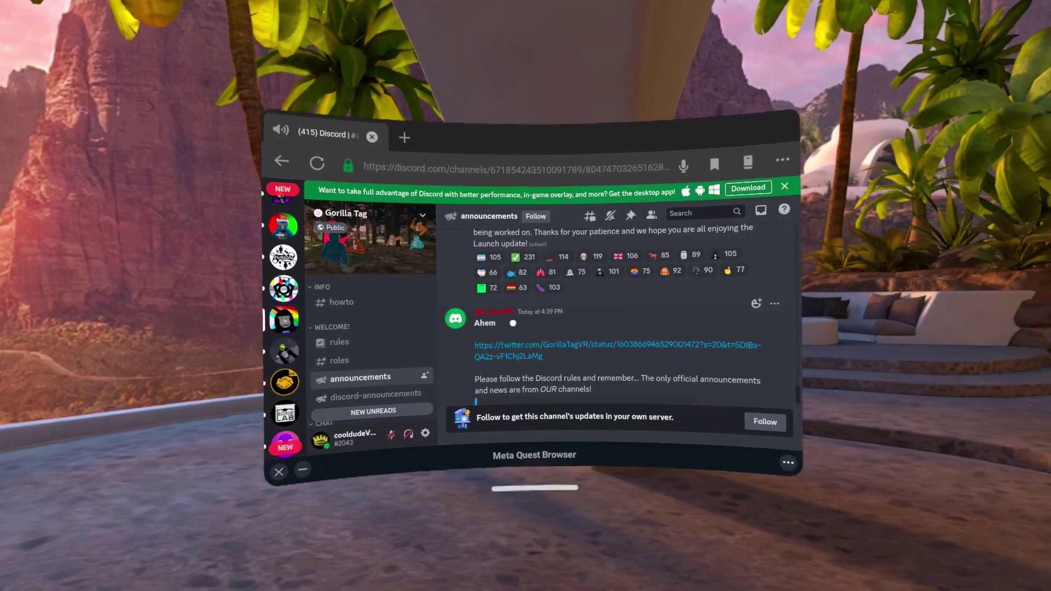
pyautogui.moveTo(608, 247)
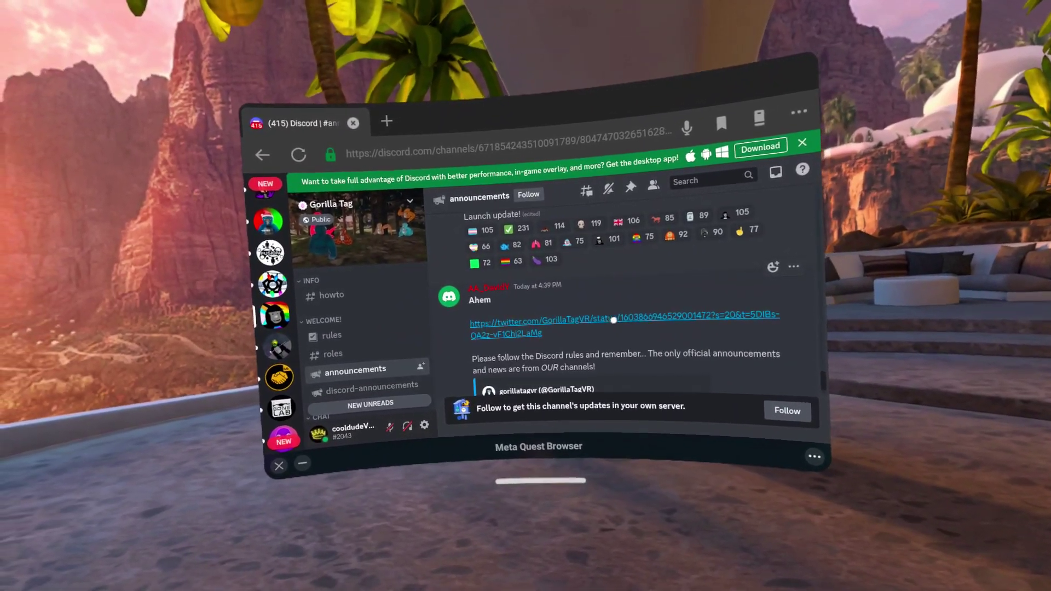
# Open the 'Ahem' post's twitter.com link to the GorillaTagVR tweet in a new tab.
pyautogui.click(556, 317)
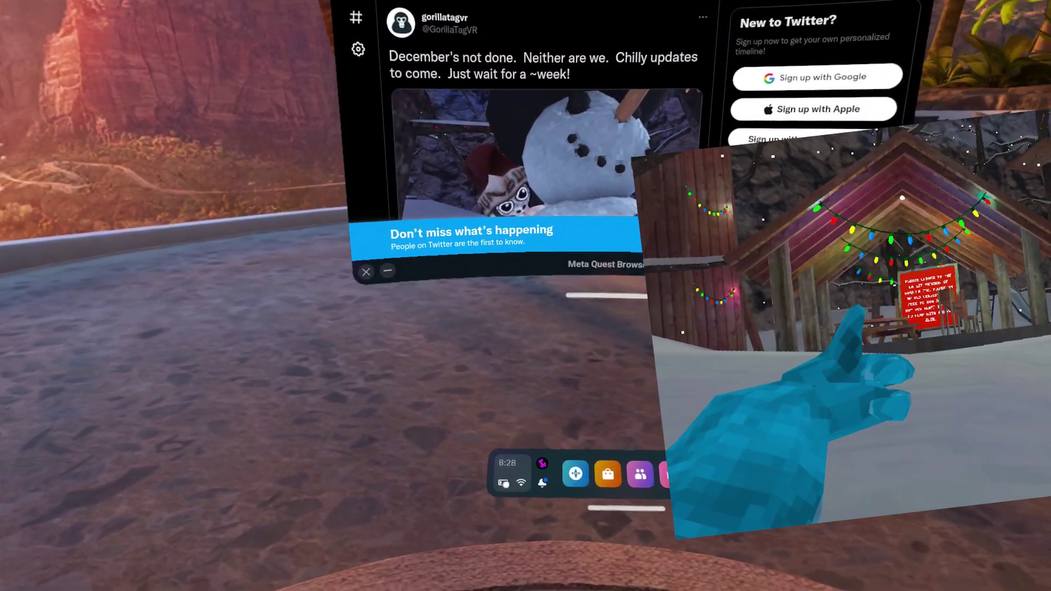
pyautogui.click(509, 473)
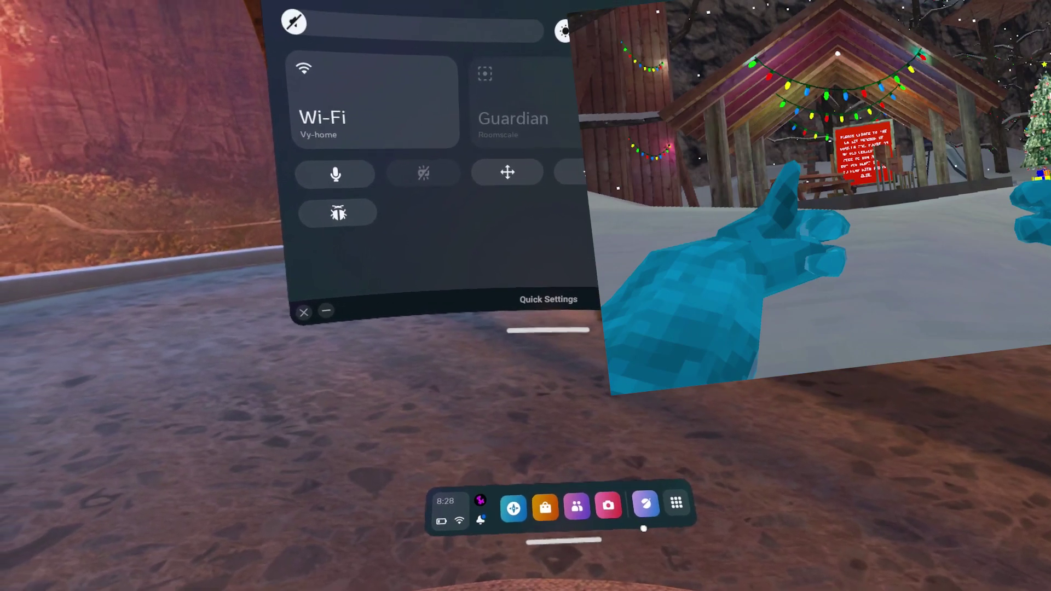
pyautogui.click(638, 478)
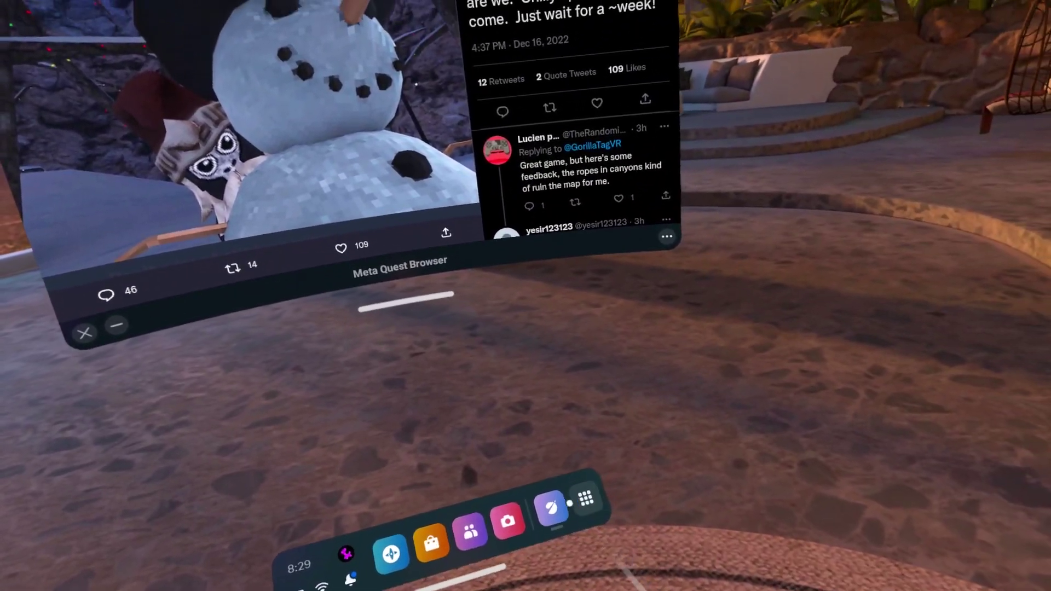
# Start Gorilla Tag from its tile in the App Library.
pyautogui.click(563, 535)
pyautogui.moveTo(566, 247)
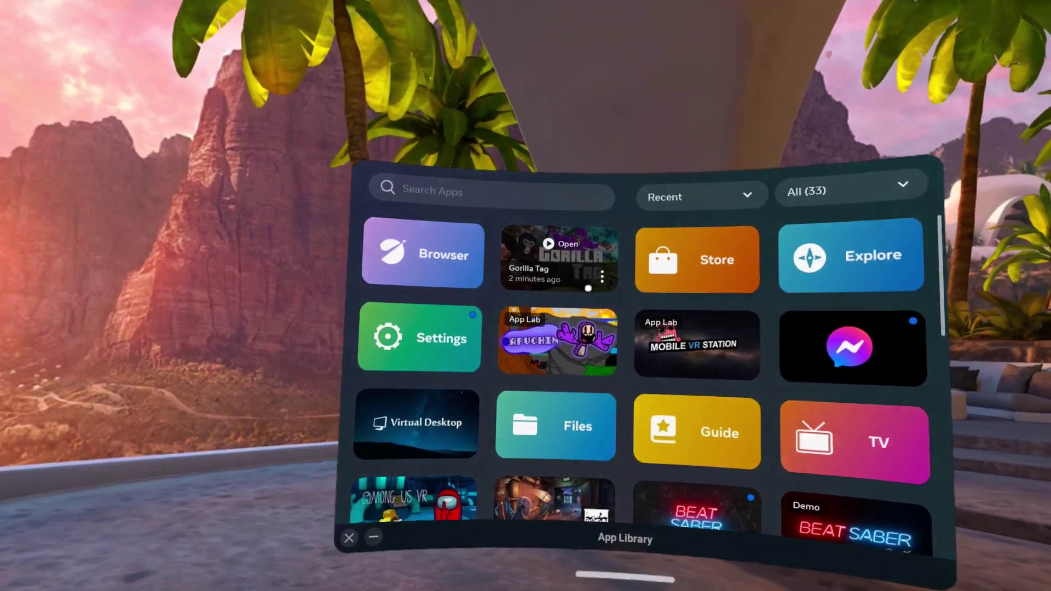
pyautogui.click(550, 263)
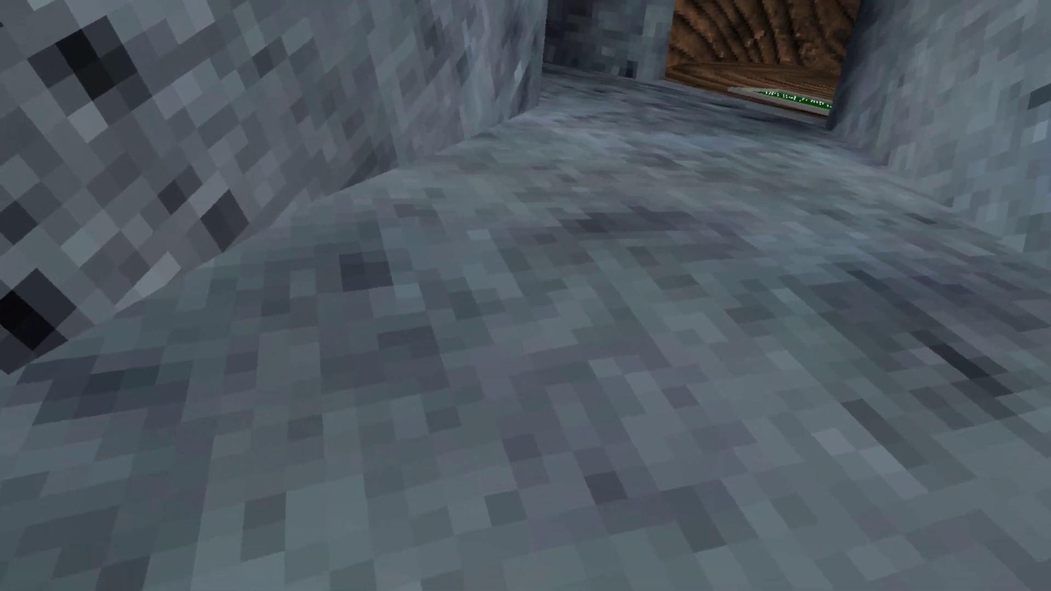
# Move forward through the stone tunnel toward the wooden room and jungle.
pyautogui.press('w')
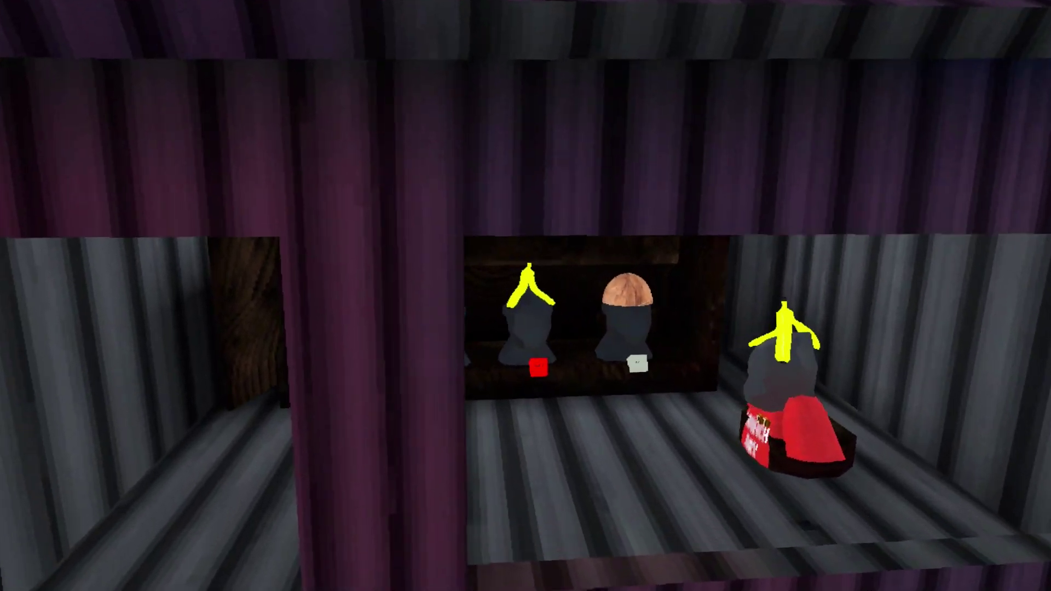
# Pass the hat shelf and coconut head, then enter the grey shop to the daily rocks sign.
pyautogui.press('w')
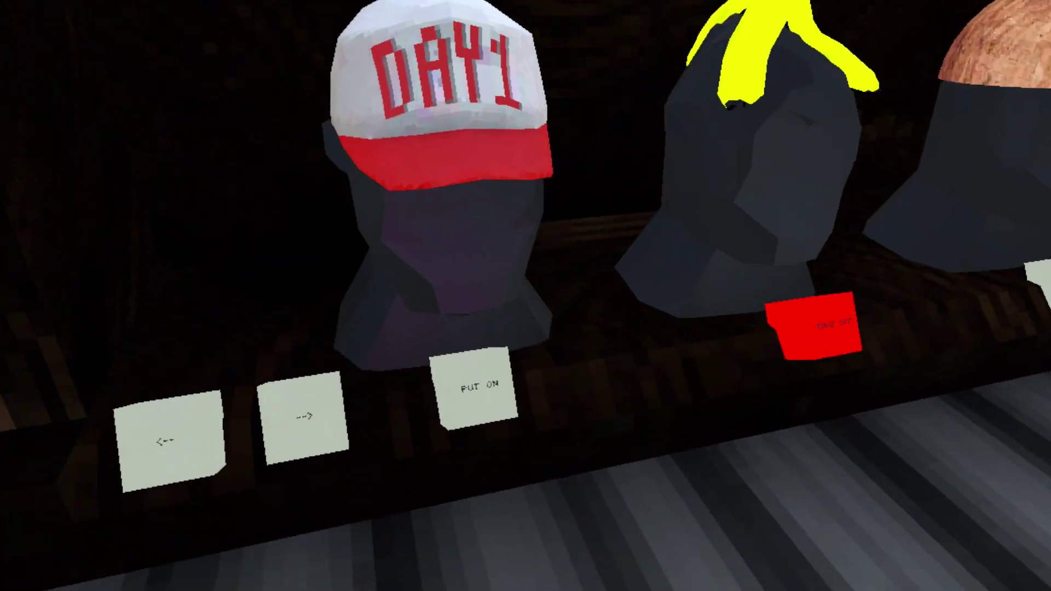
pyautogui.press('d')
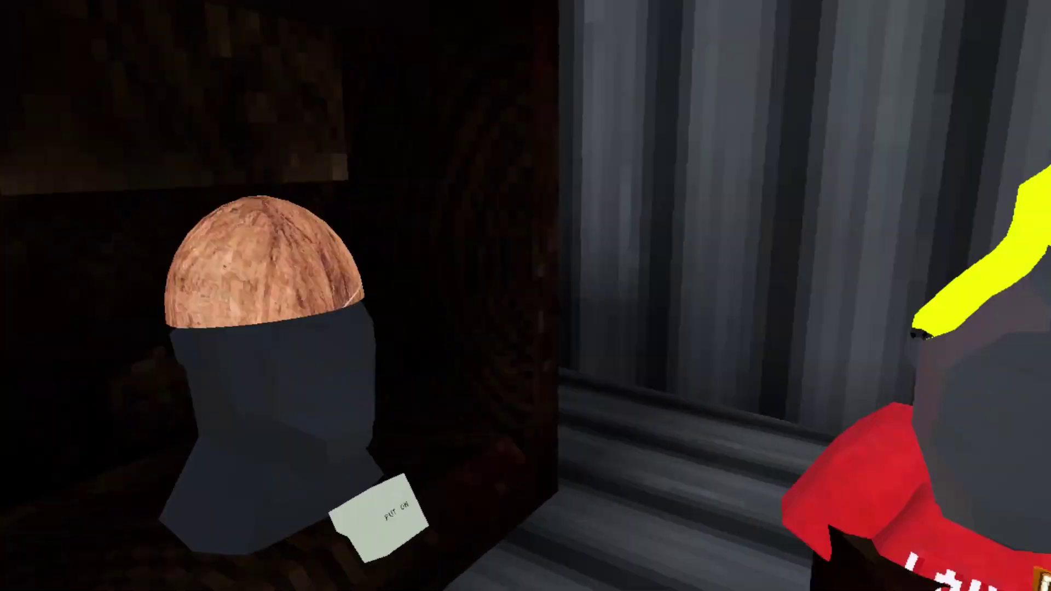
pyautogui.press('w')
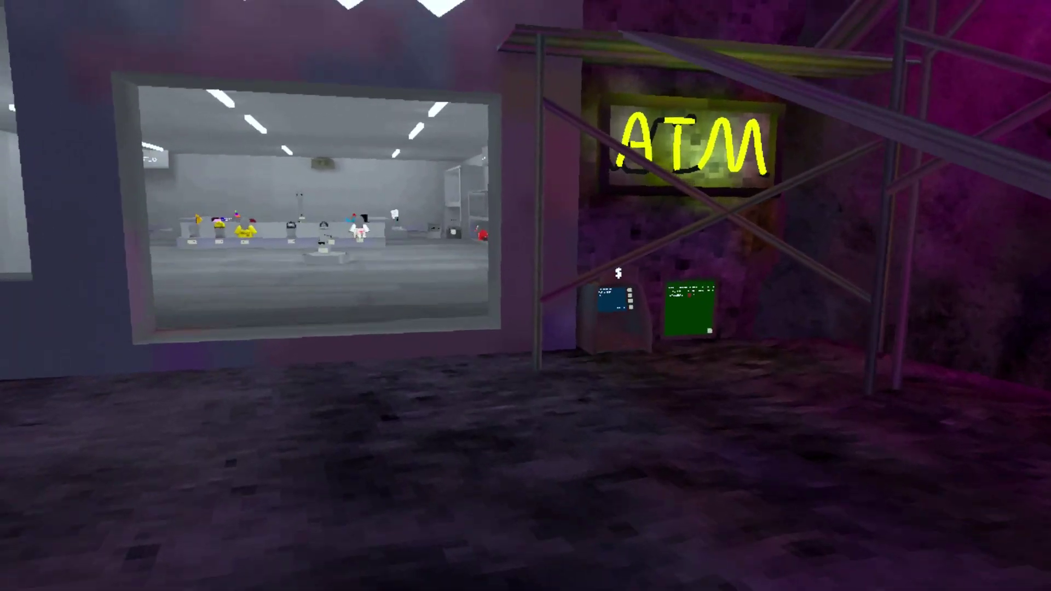
pyautogui.press('w')
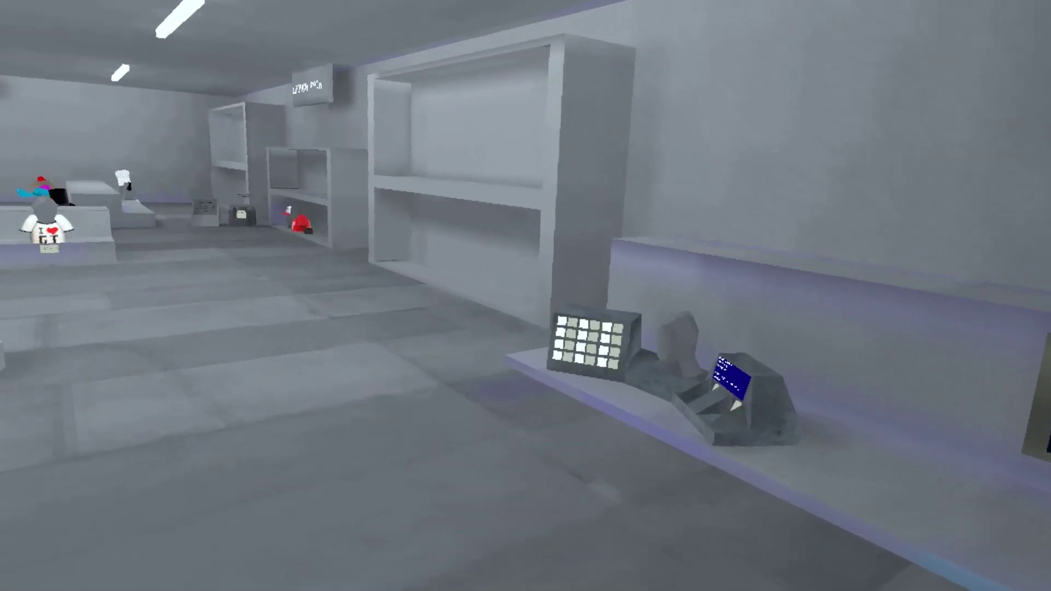
pyautogui.press('w')
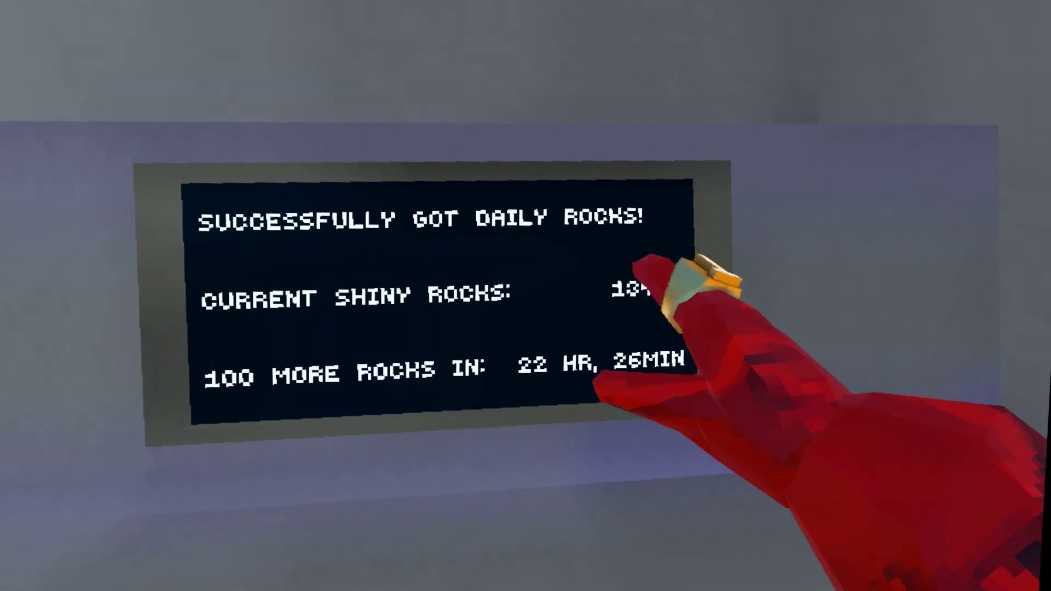